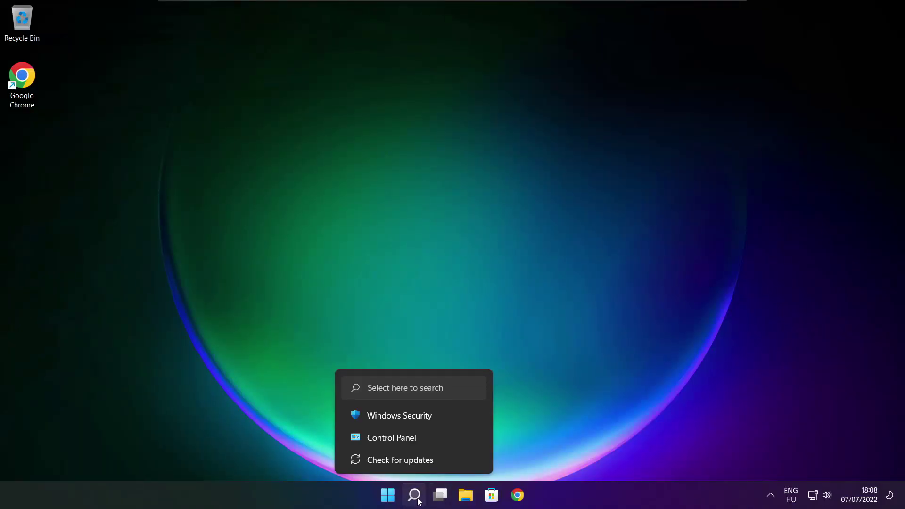
# Search Windows for 'device manager' from the taskbar search
pyautogui.click(418, 499)
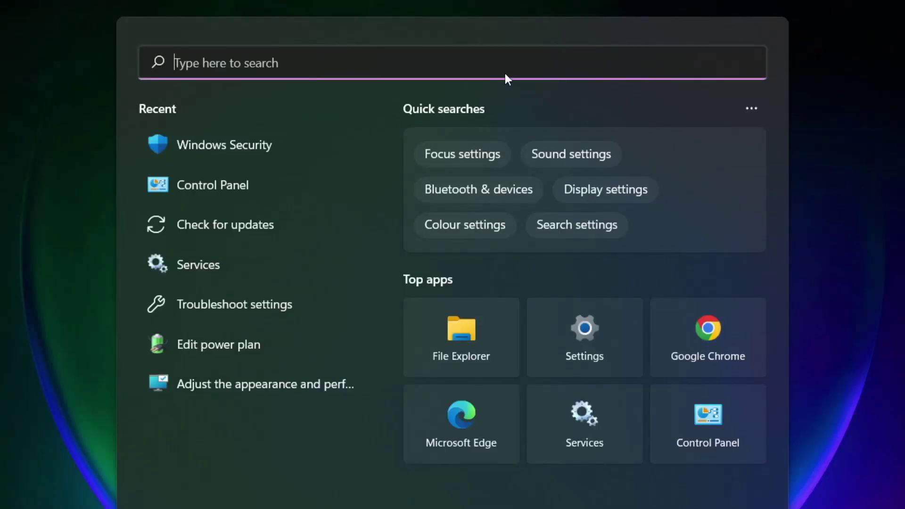
pyautogui.write('d')
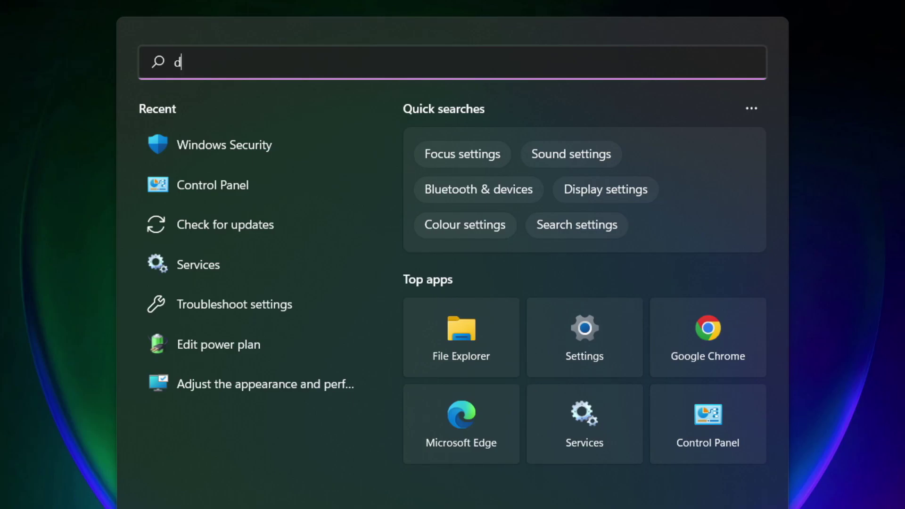
pyautogui.write('evice man')
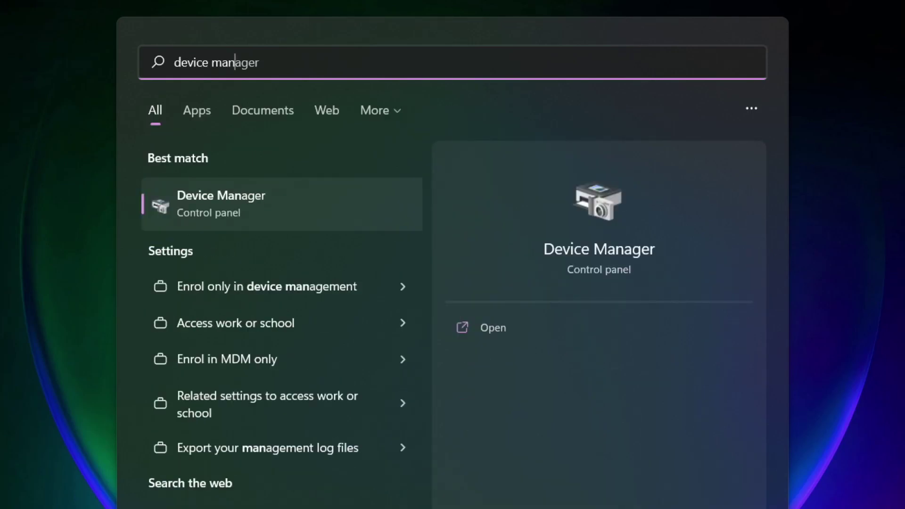
pyautogui.write('ager')
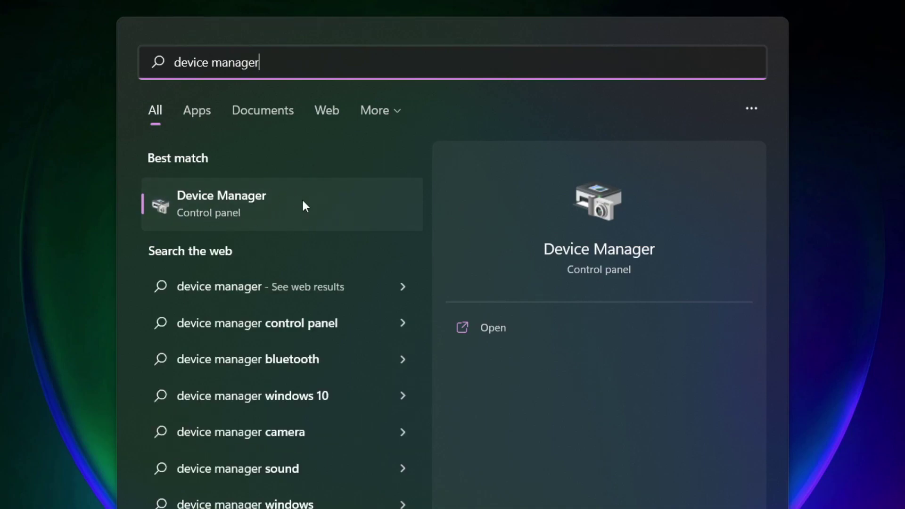
# Launch Device Manager maximized and expand the Display adaptors category
pyautogui.click(331, 210)
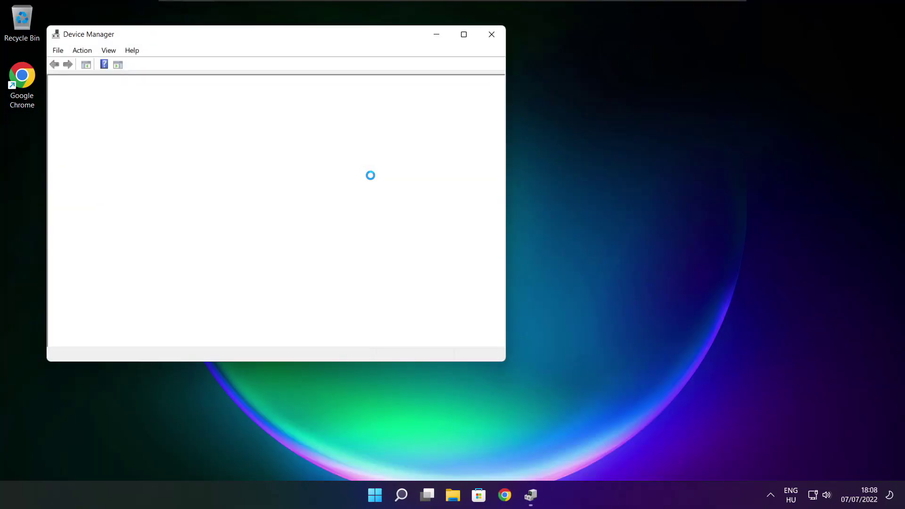
pyautogui.click(465, 37)
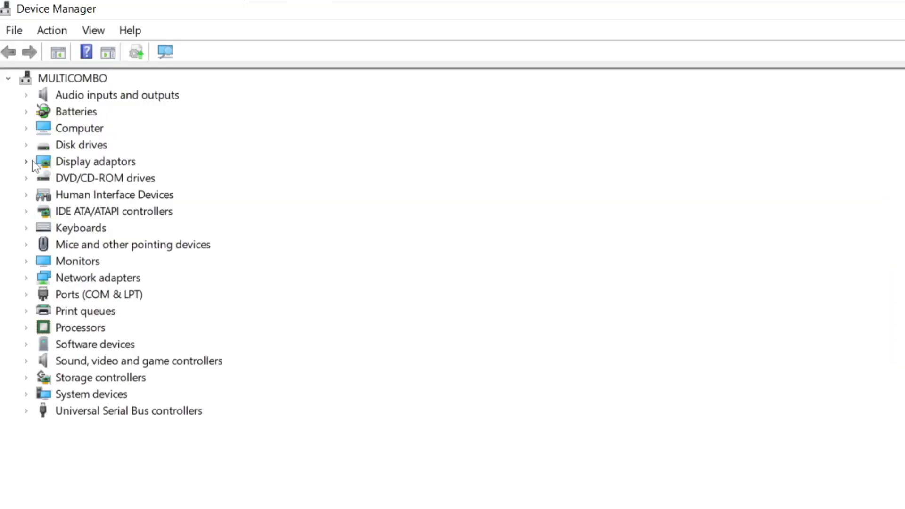
pyautogui.click(58, 161)
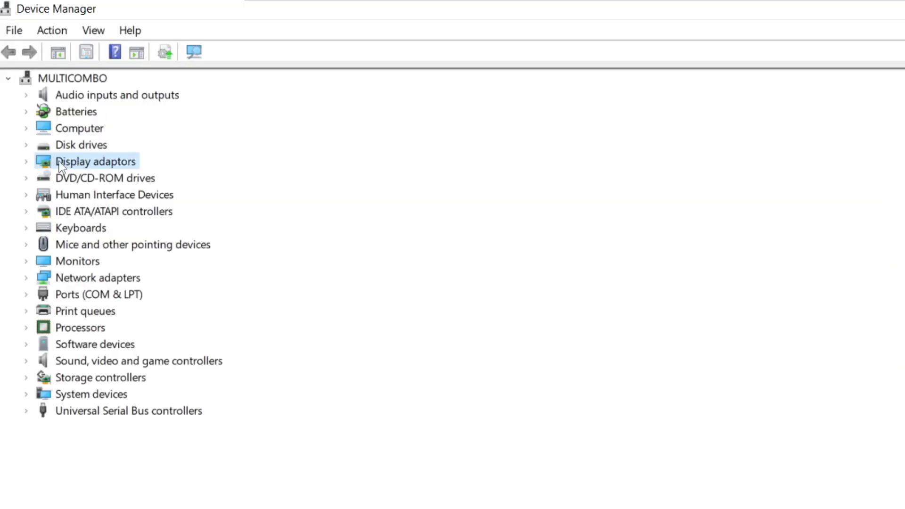
pyautogui.click(26, 162)
# Auto-search drivers for VMware SVGA 3D, confirming the best driver is already installed
pyautogui.click(133, 179)
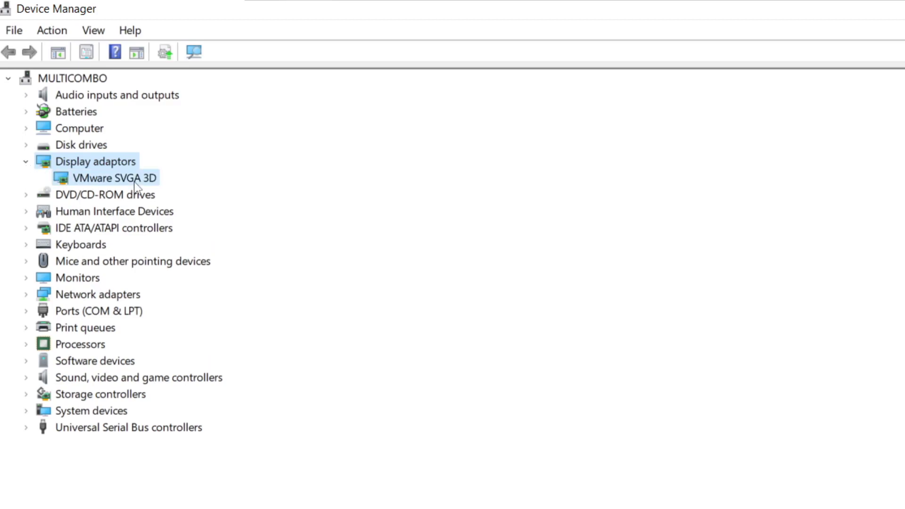
pyautogui.rightClick(97, 181)
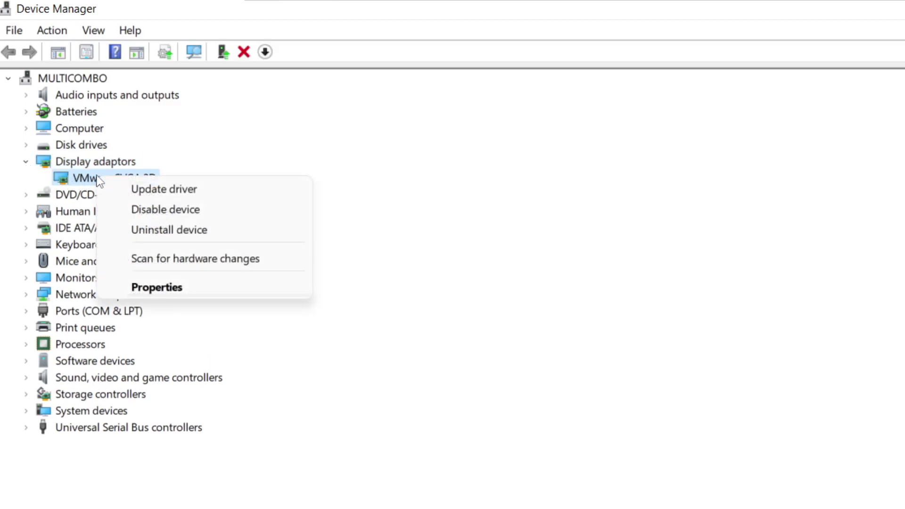
pyautogui.click(201, 192)
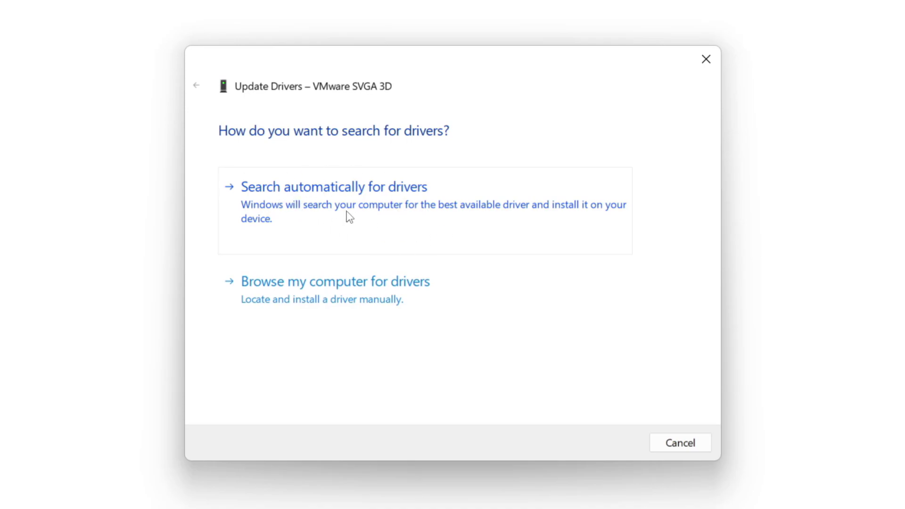
pyautogui.click(398, 214)
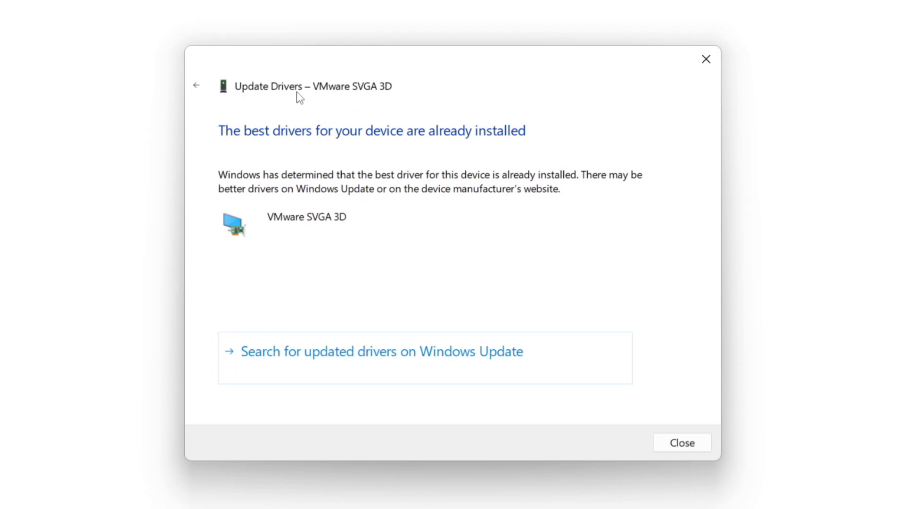
pyautogui.click(680, 443)
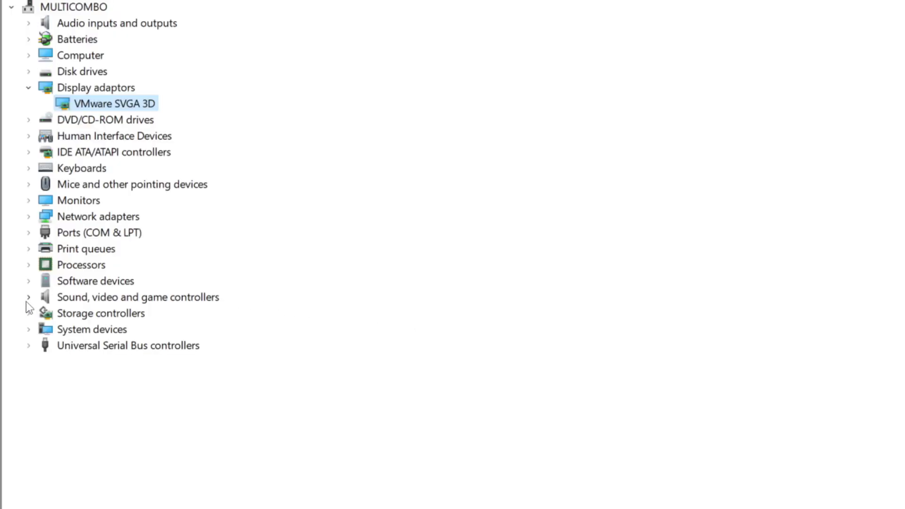
# Auto-search drivers for High Definition Audio Device under Sound, video and game controllers
pyautogui.click(61, 299)
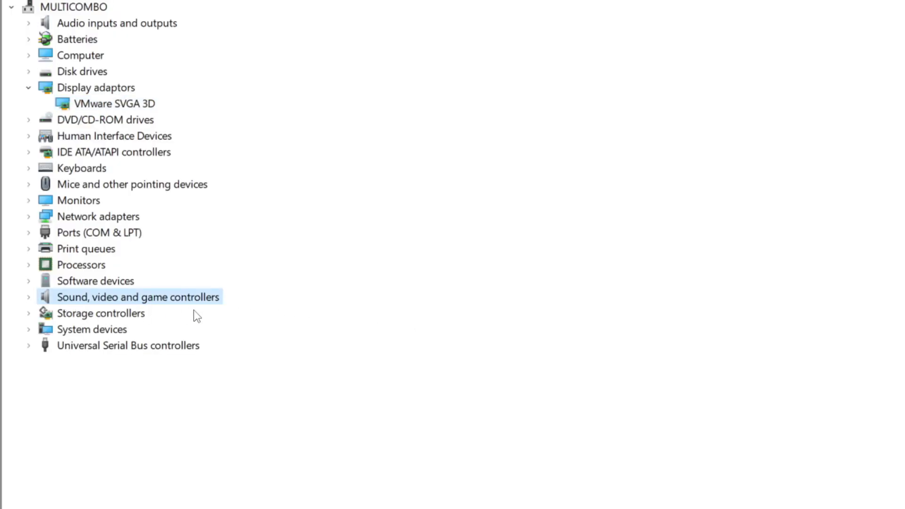
pyautogui.click(28, 298)
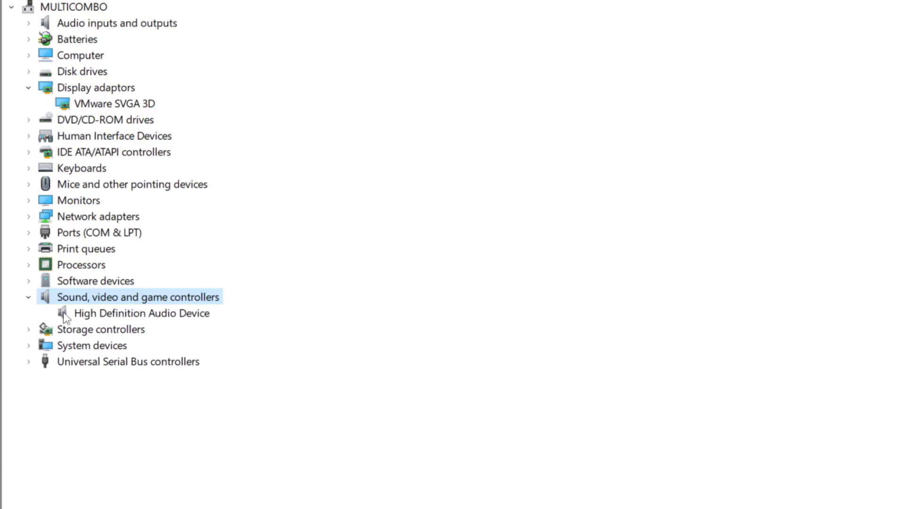
pyautogui.click(141, 314)
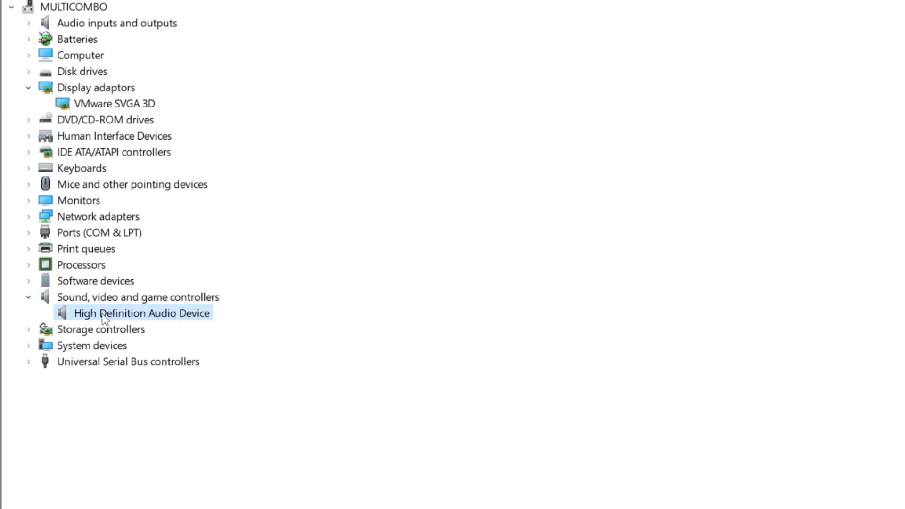
pyautogui.rightClick(132, 313)
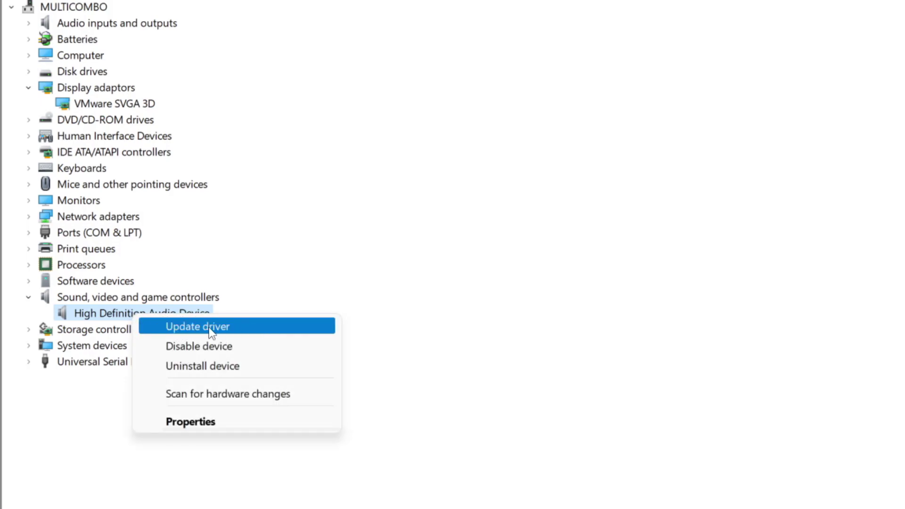
pyautogui.click(267, 329)
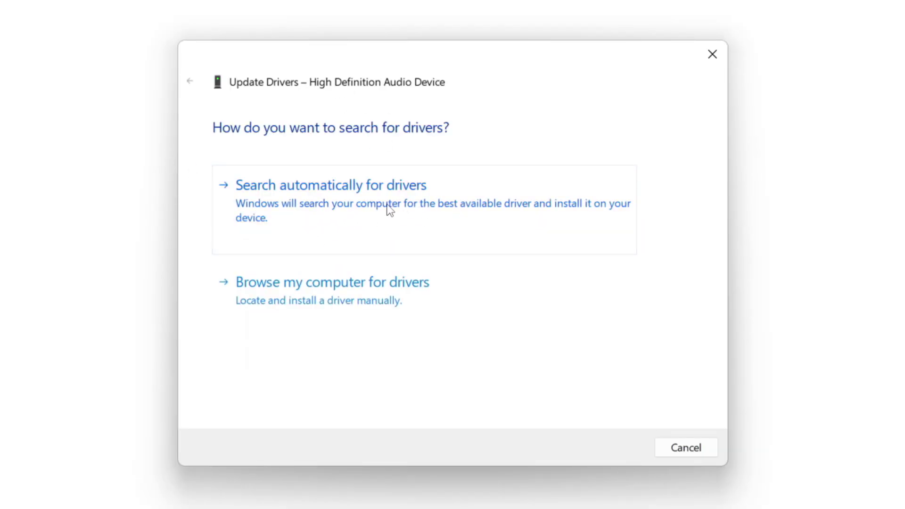
pyautogui.click(360, 204)
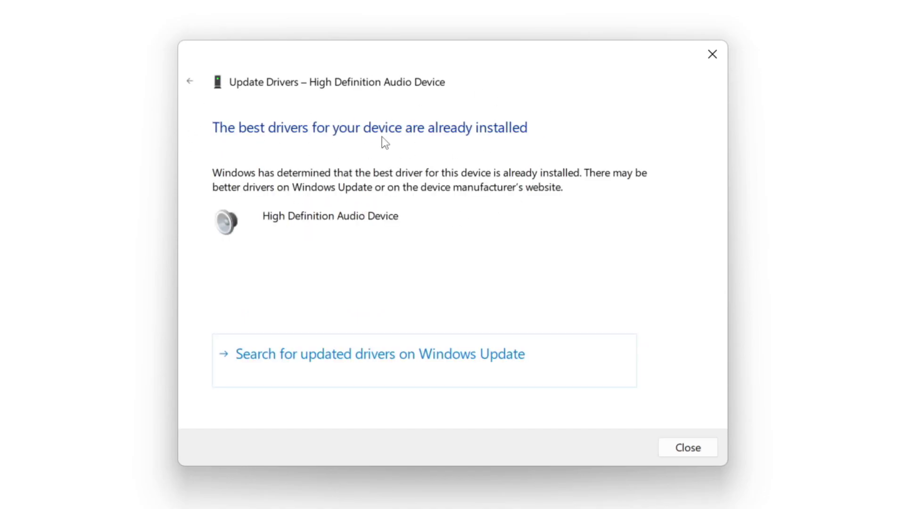
pyautogui.click(689, 448)
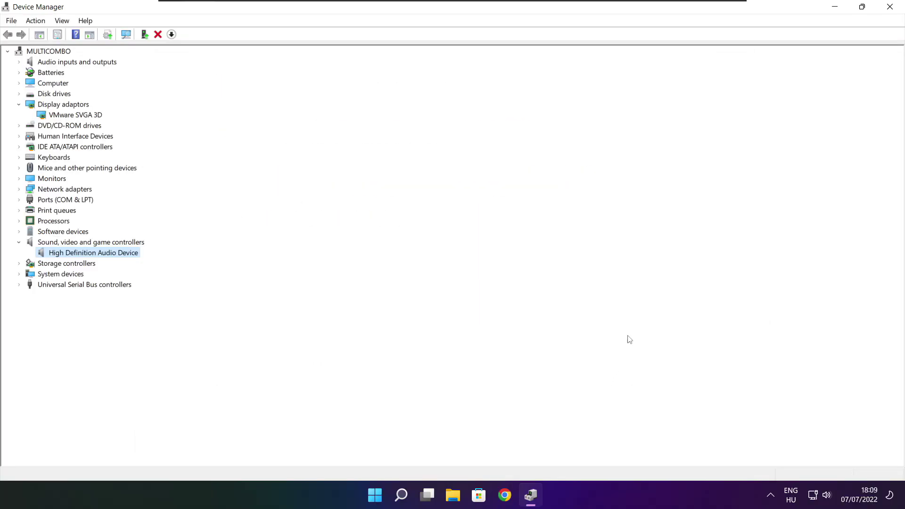
# Close Device Manager, then run Check for updates in Windows Update via an 'updates' search
pyautogui.click(892, 9)
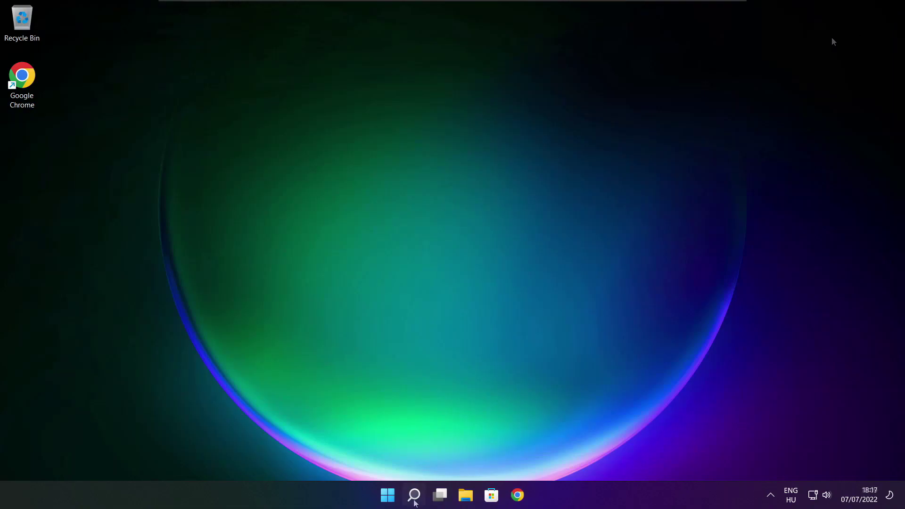
pyautogui.click(413, 495)
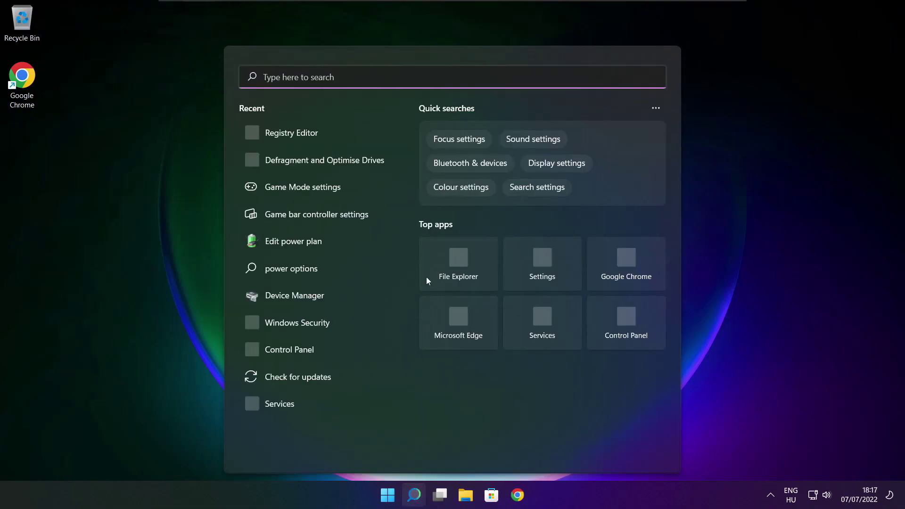
pyautogui.write('u')
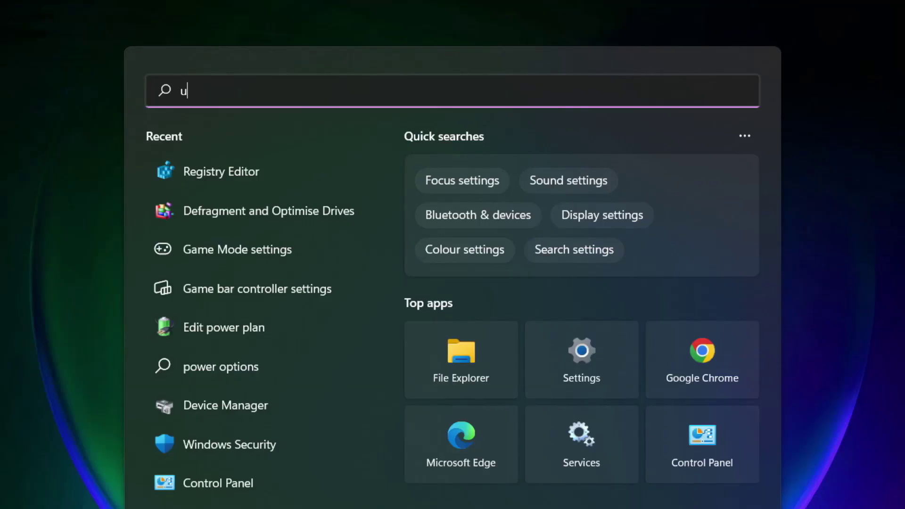
pyautogui.write('pdates')
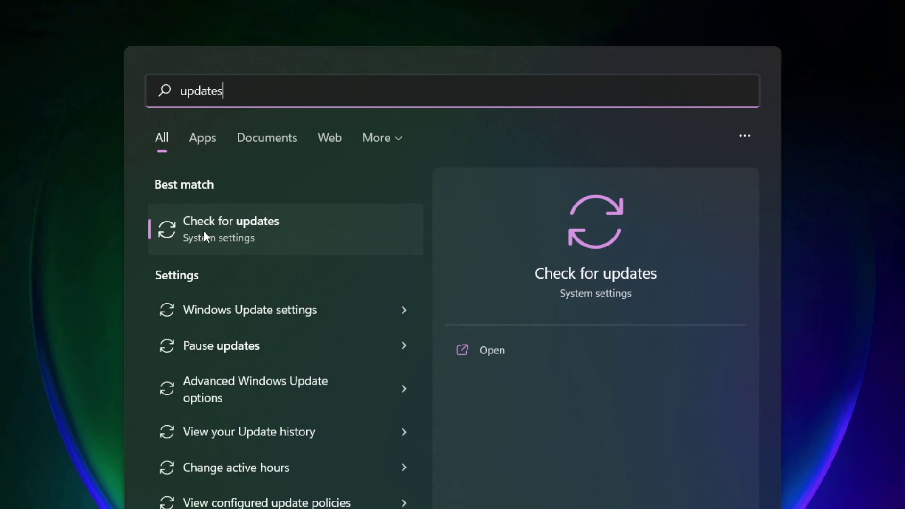
pyautogui.click(274, 236)
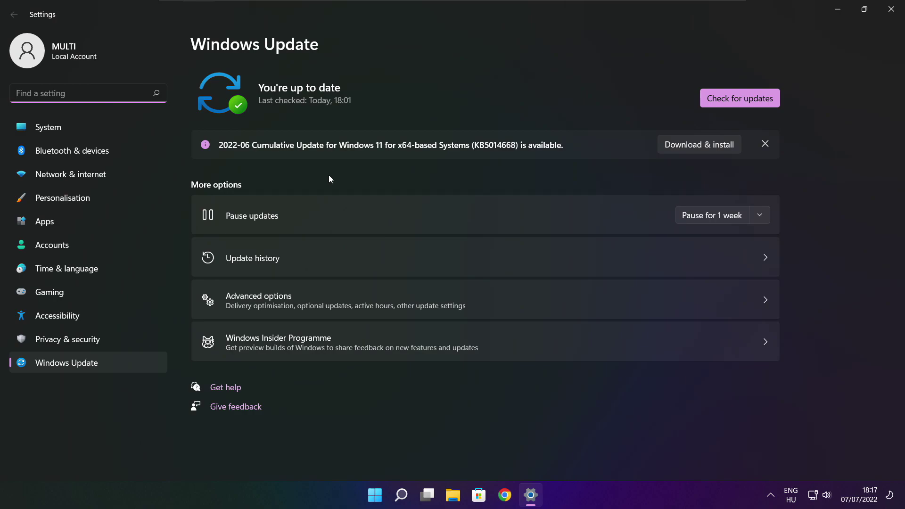
pyautogui.click(739, 98)
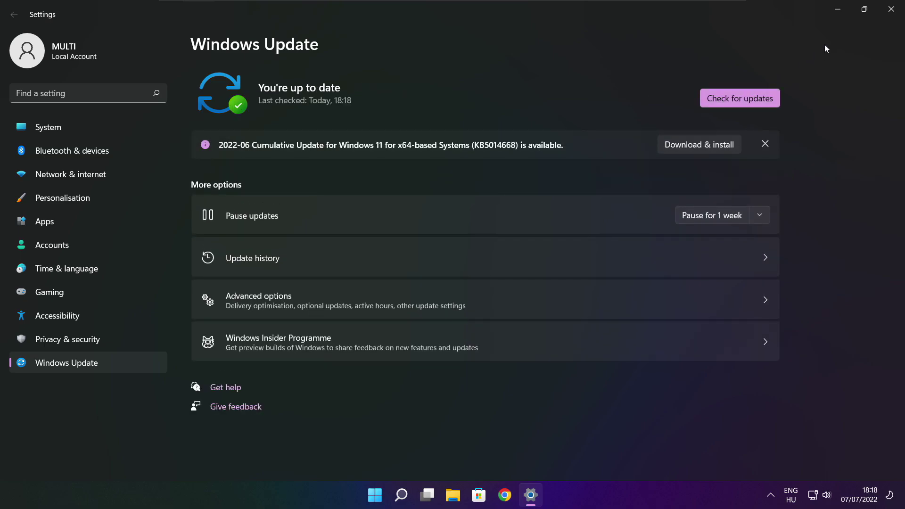
# Close Settings and open Task Manager's Startup apps list from the Start right-click menu
pyautogui.click(891, 15)
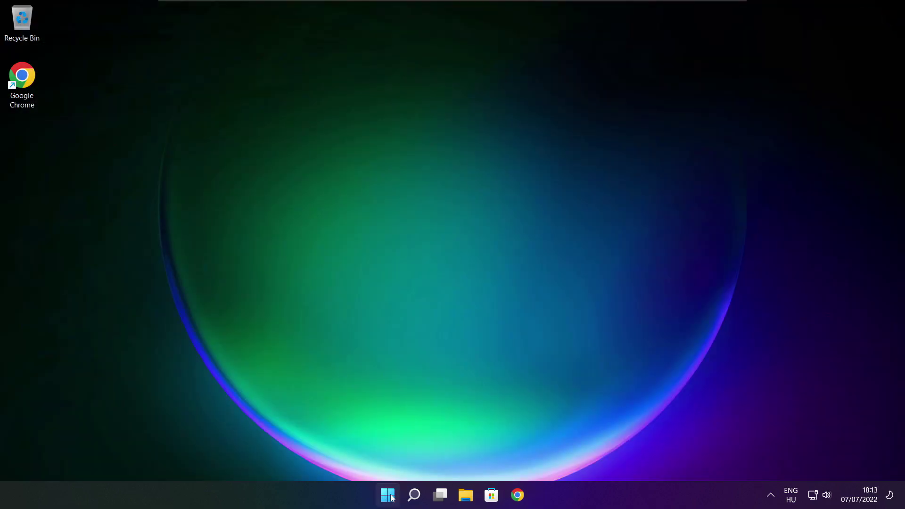
pyautogui.rightClick(388, 495)
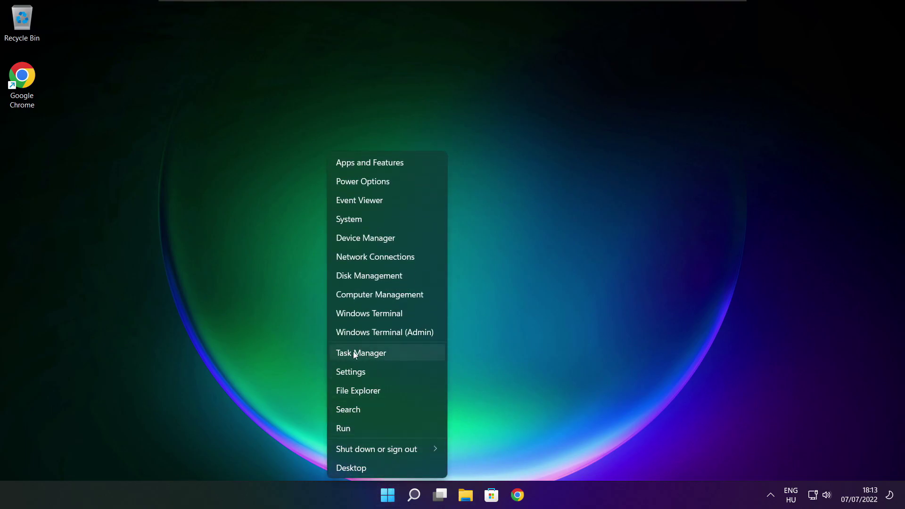
pyautogui.click(390, 353)
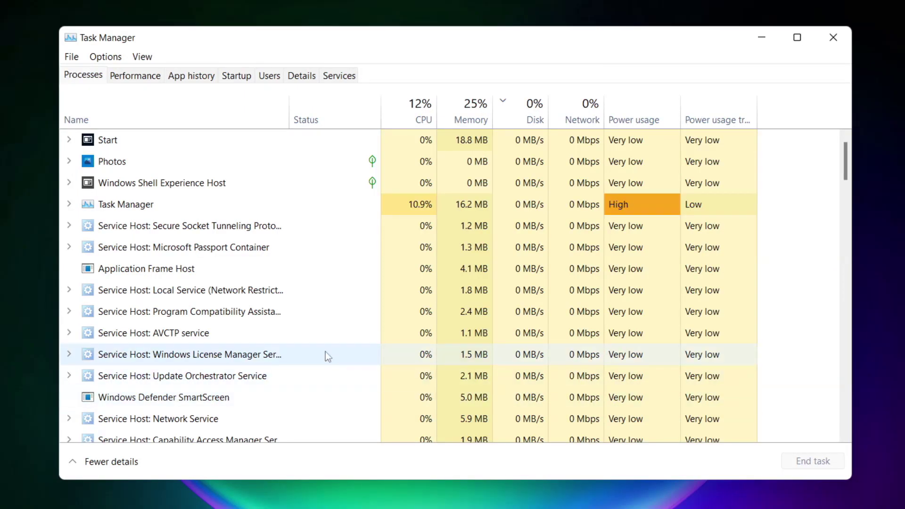
pyautogui.click(241, 77)
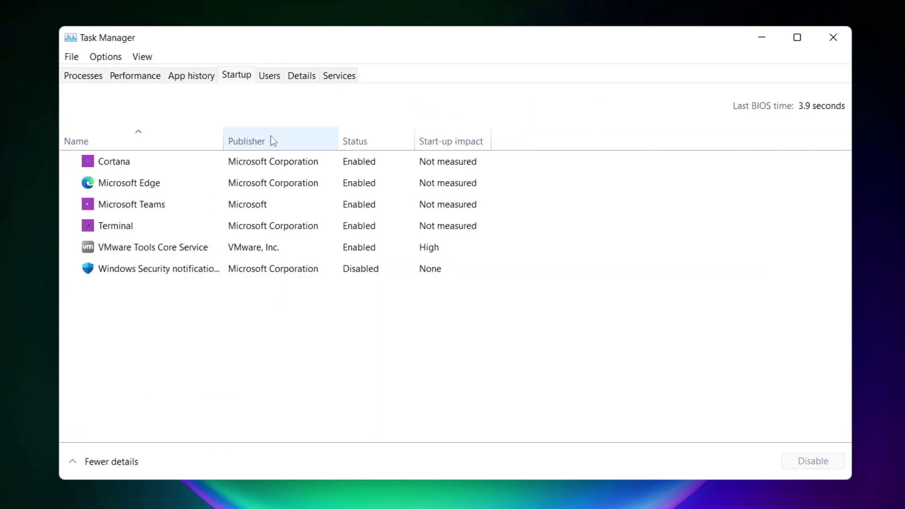
# Disable Cortana, Microsoft Edge, Microsoft Teams and Terminal as startup apps
pyautogui.click(305, 166)
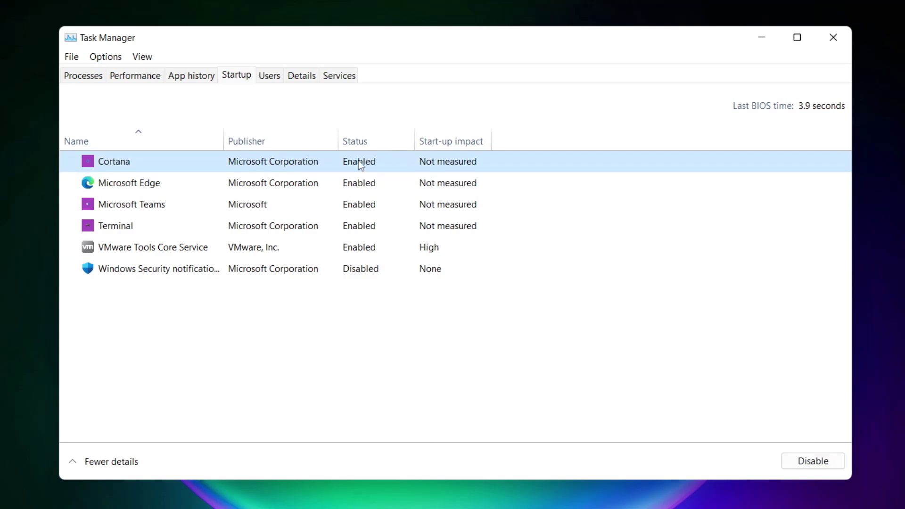
pyautogui.click(814, 467)
pyautogui.click(152, 191)
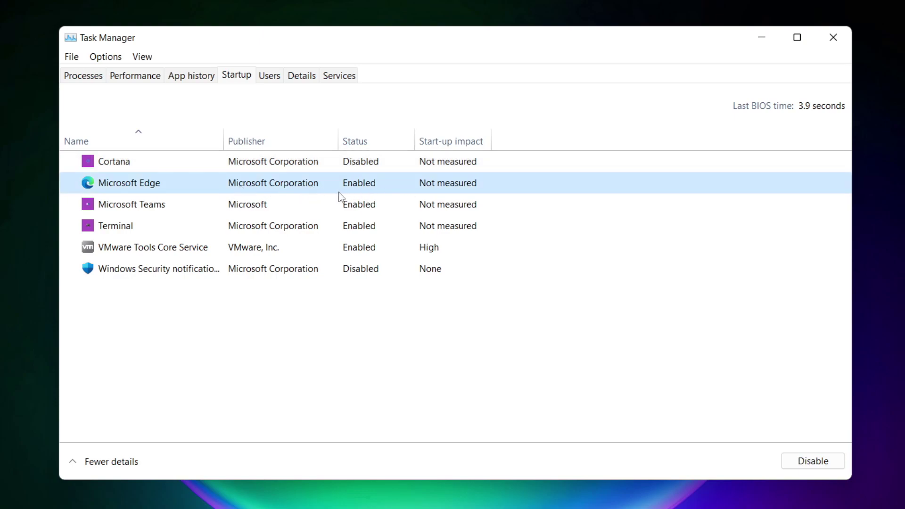
pyautogui.click(814, 462)
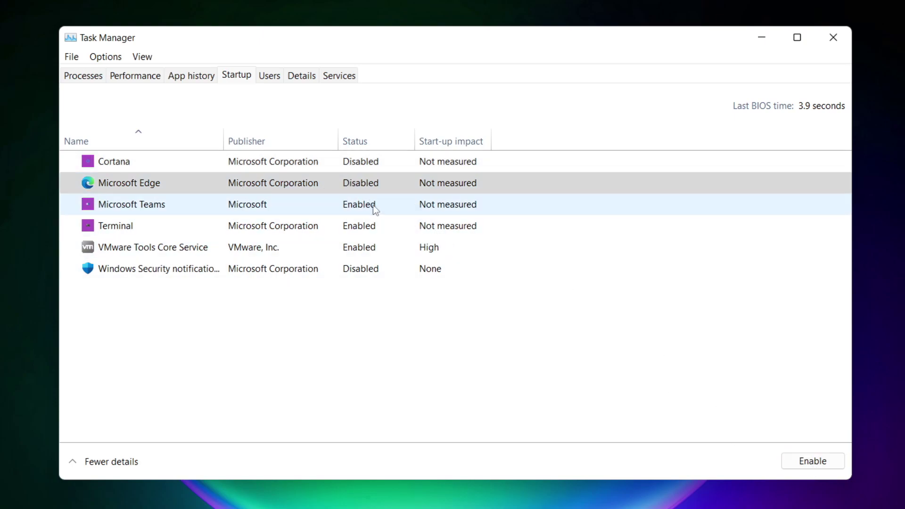
pyautogui.click(372, 205)
pyautogui.click(813, 461)
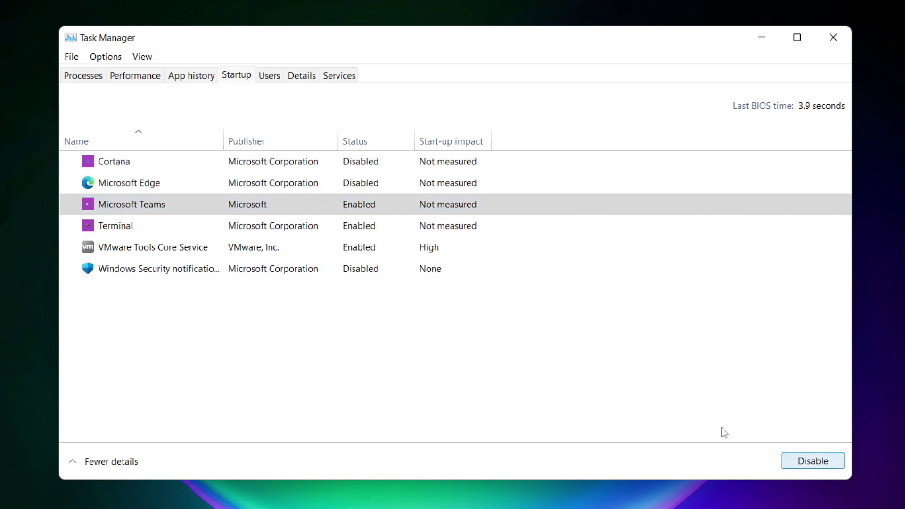
pyautogui.click(301, 230)
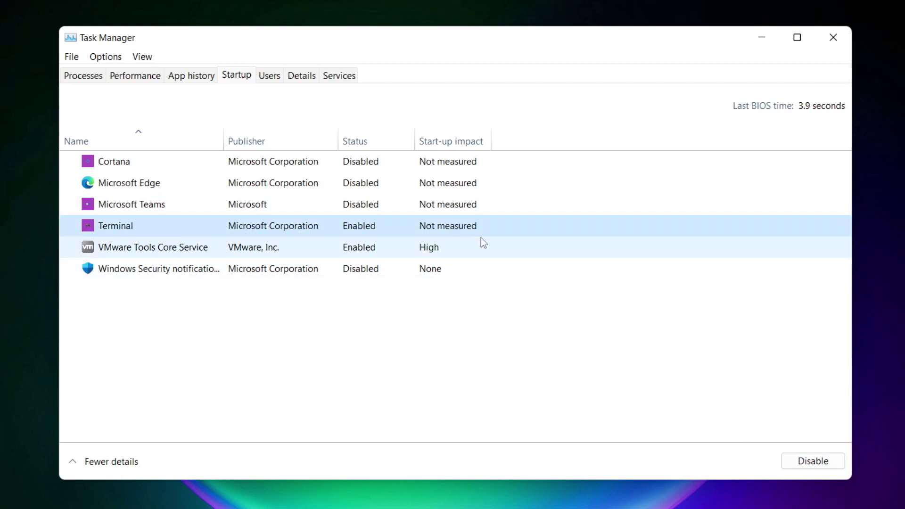
pyautogui.click(826, 465)
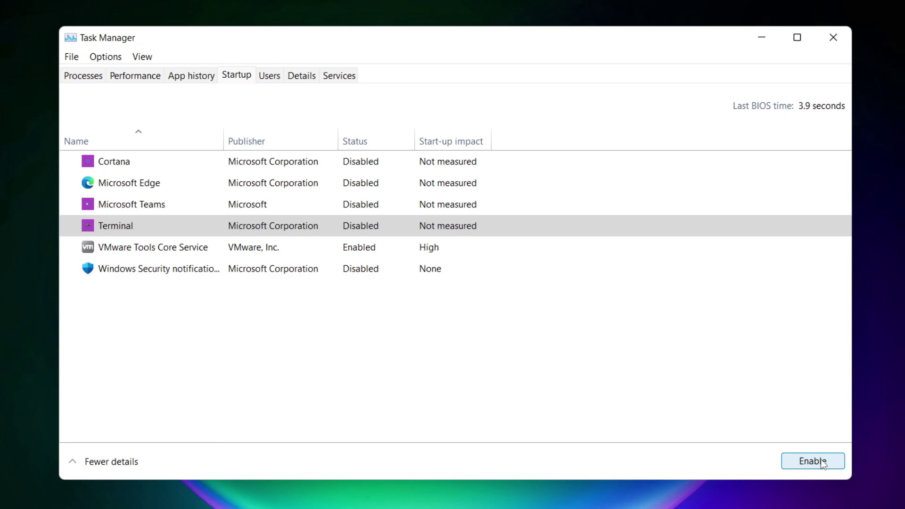
pyautogui.click(272, 230)
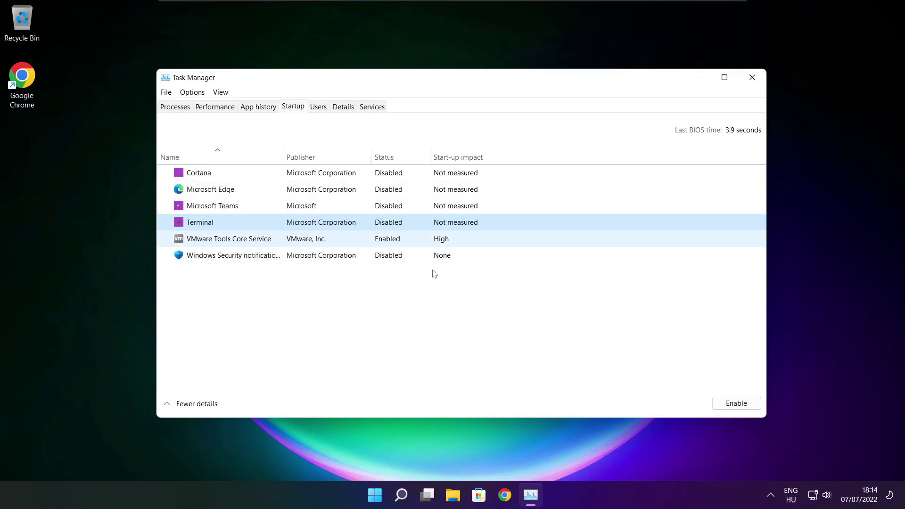
# Close Task Manager and launch Command Prompt as administrator via a 'cmd' search
pyautogui.click(751, 81)
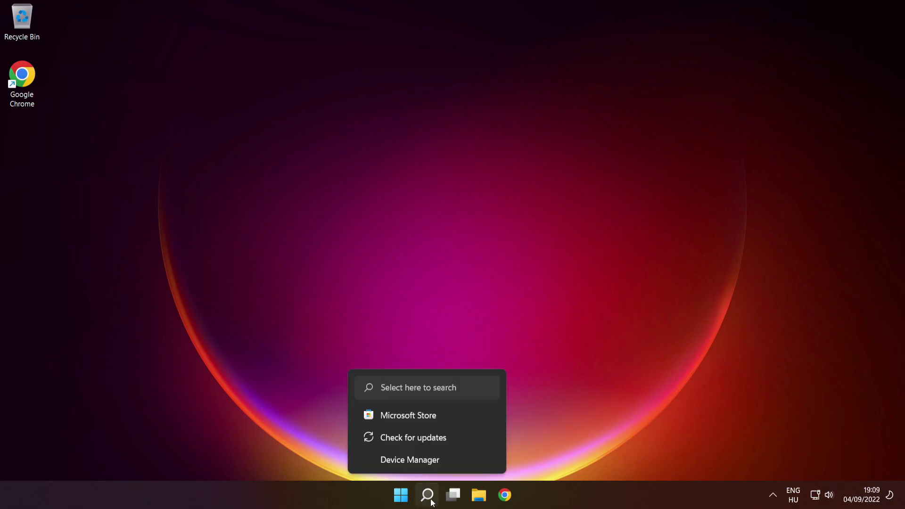
pyautogui.moveTo(400, 495)
pyautogui.click(426, 495)
pyautogui.write('cmd')
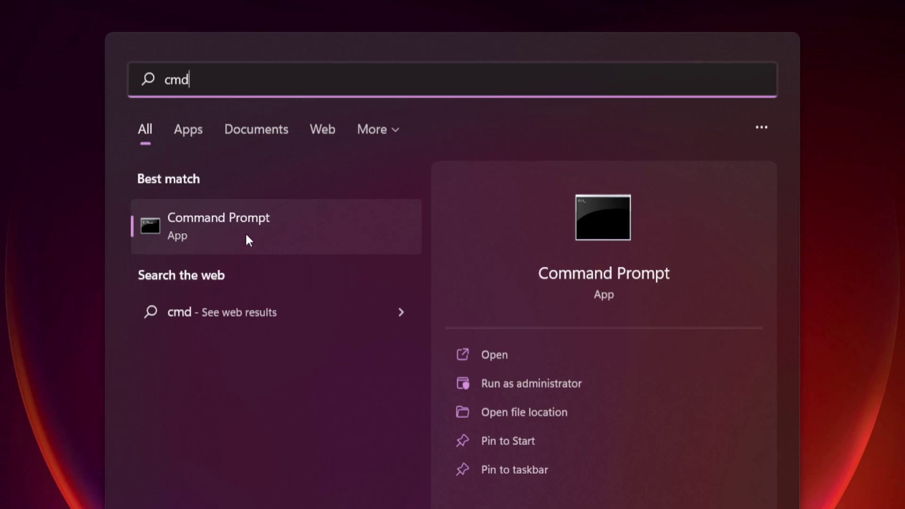
pyautogui.rightClick(334, 224)
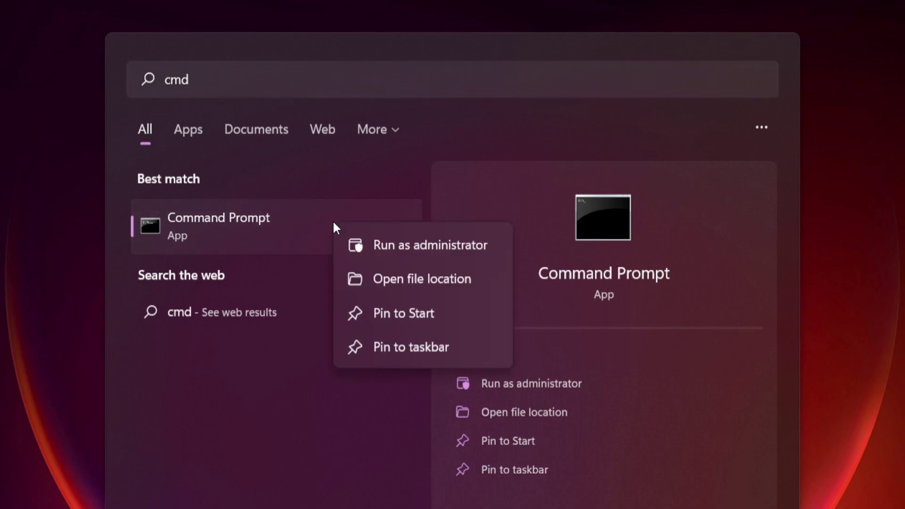
pyautogui.click(430, 246)
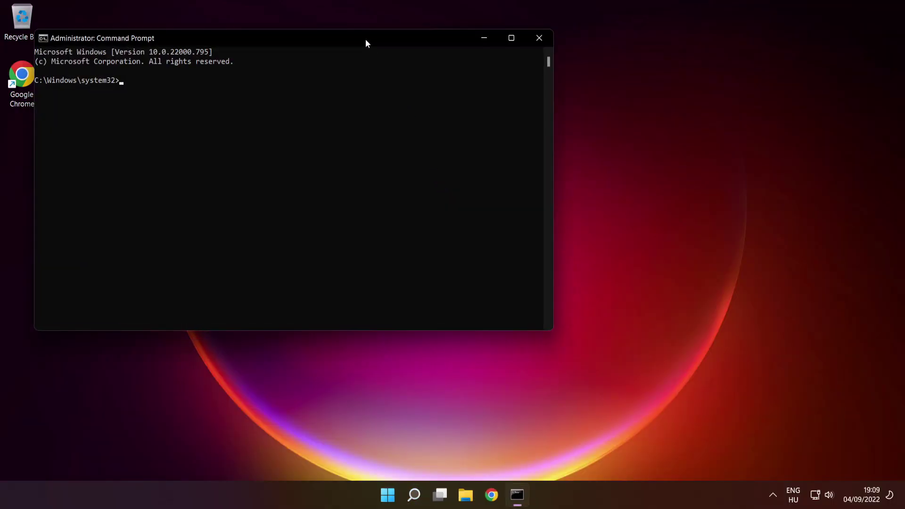
# Centre the Command Prompt and run sfc /scannow to repair corrupt system files
pyautogui.moveTo(363, 38); pyautogui.dragTo(522, 116)
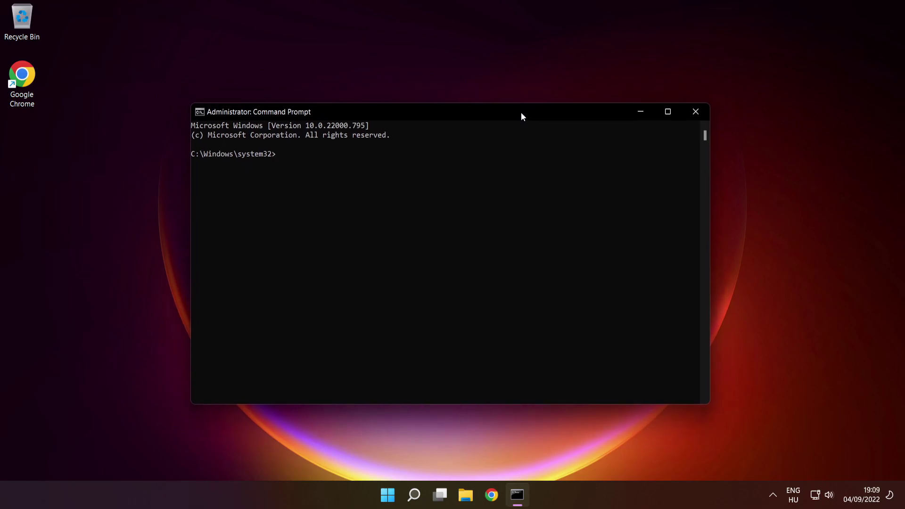
pyautogui.write('s')
pyautogui.write('fc ')
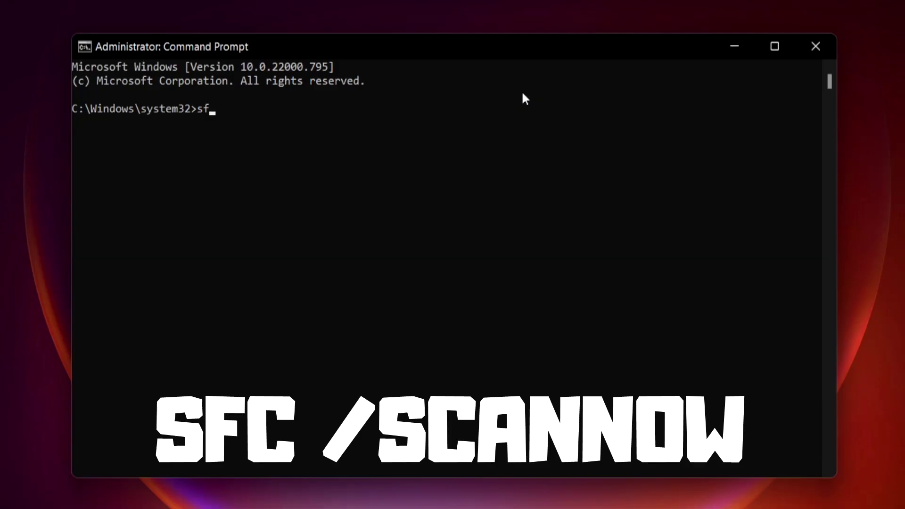
pyautogui.write('/s')
pyautogui.write('cannow')
pyautogui.press('Return')
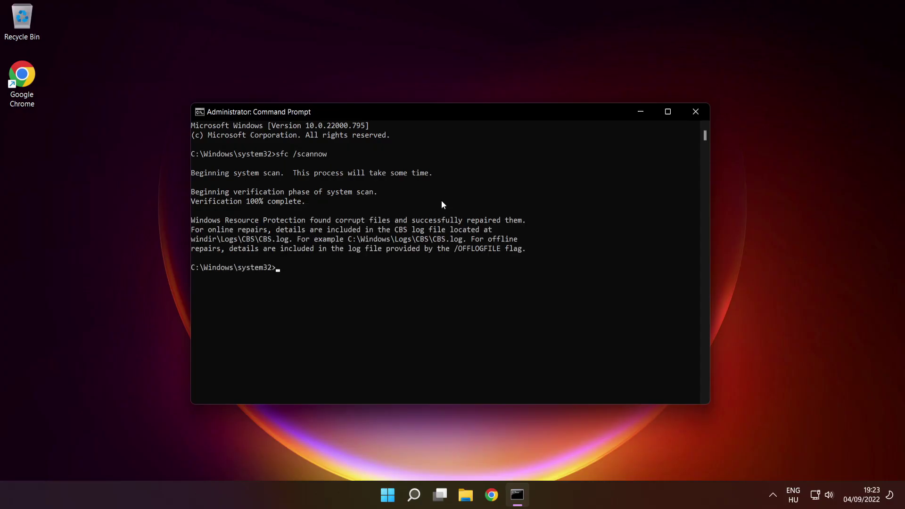
# Close Command Prompt and show the Start menu's Sleep, Shut down and Restart options
pyautogui.click(697, 113)
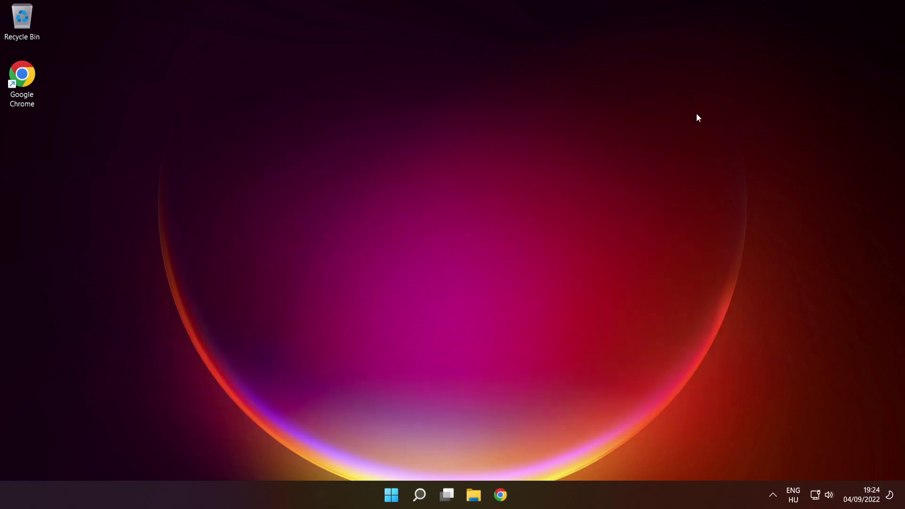
pyautogui.click(401, 494)
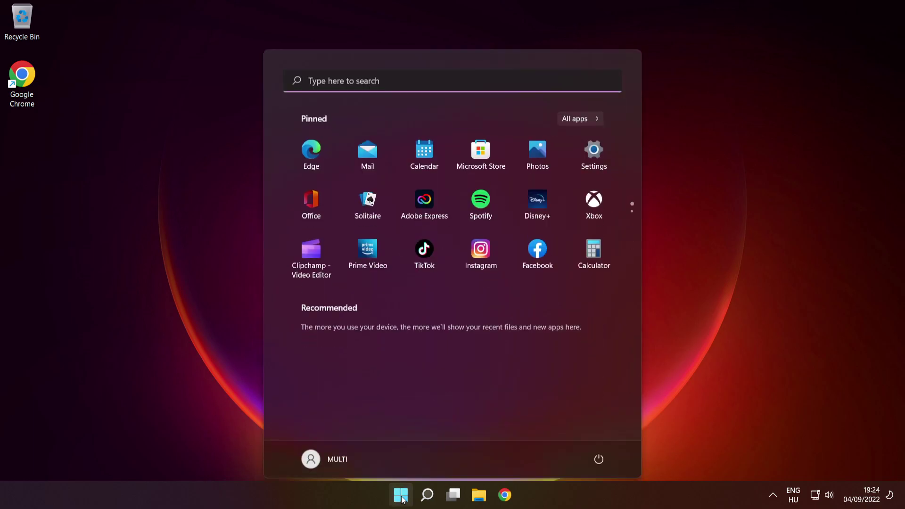
pyautogui.click(599, 454)
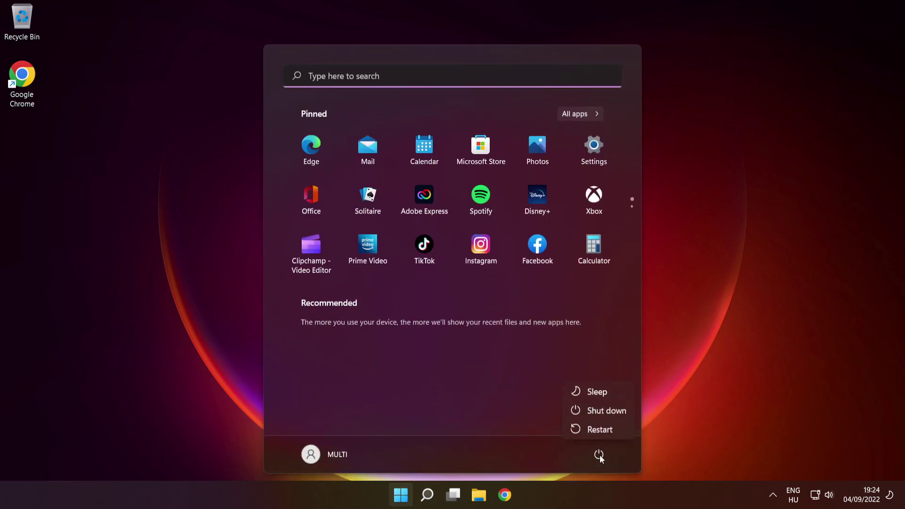